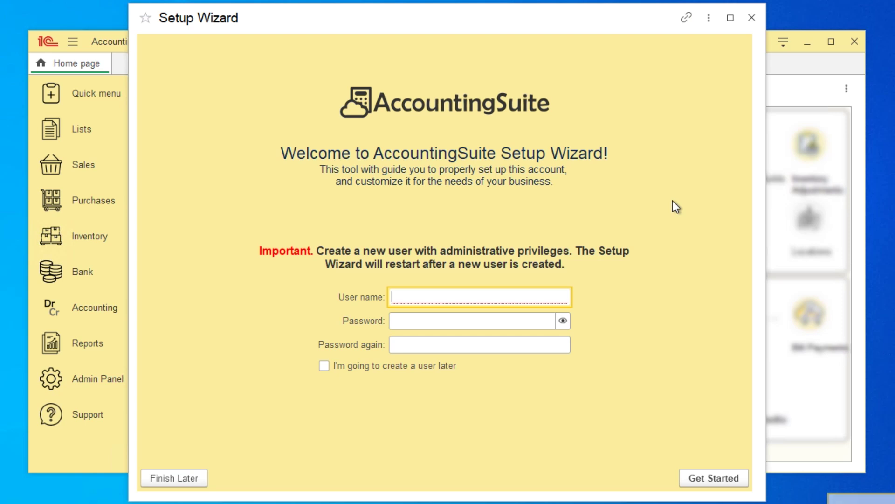
Create the Administrator user, enter its password twice, and start the setup
text(Admi)
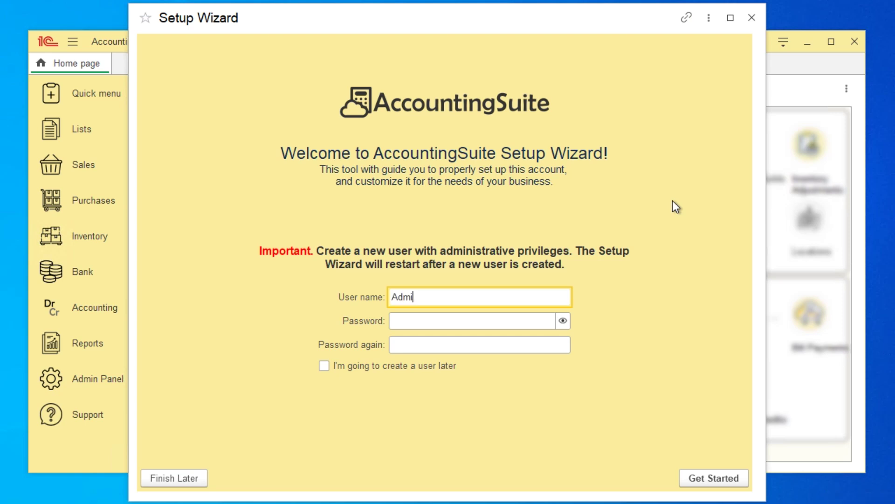
text(nistrator)
key(Tab)
text(1234)
key(Tab)
text(1234)
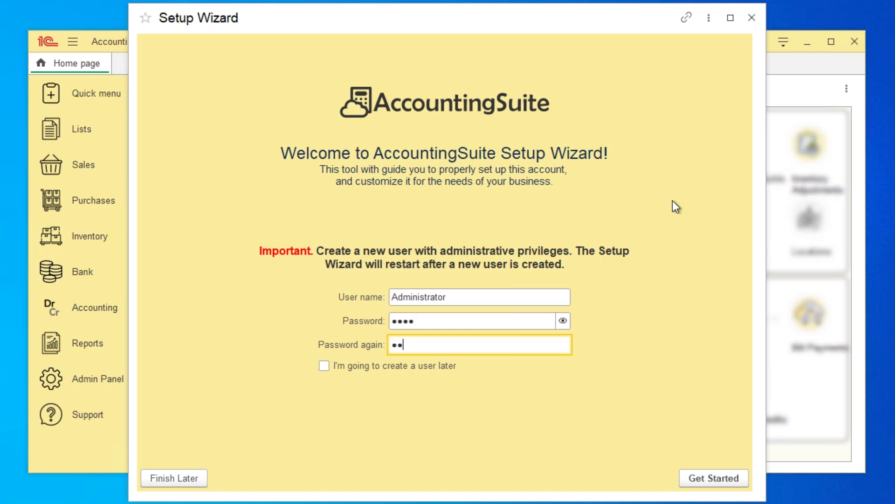
click(733, 481)
Log in as Administrator with the new password and begin setup from the Progress Dashboard
text(1234)
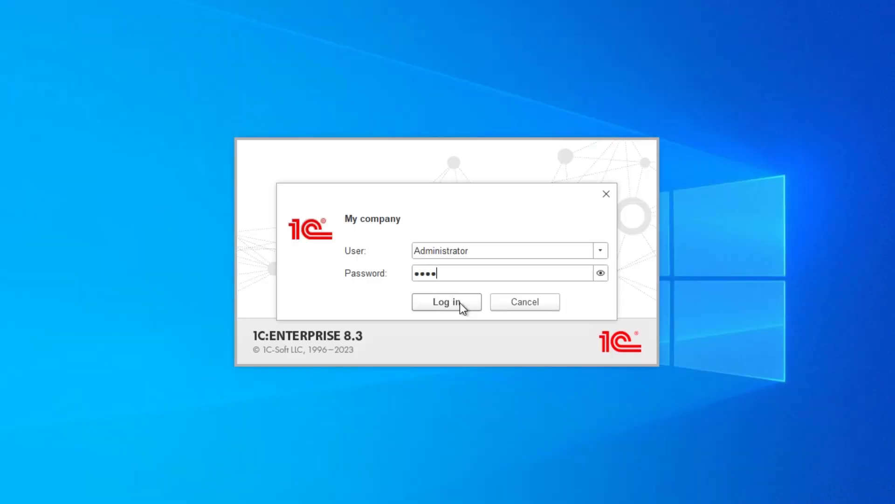
click(460, 303)
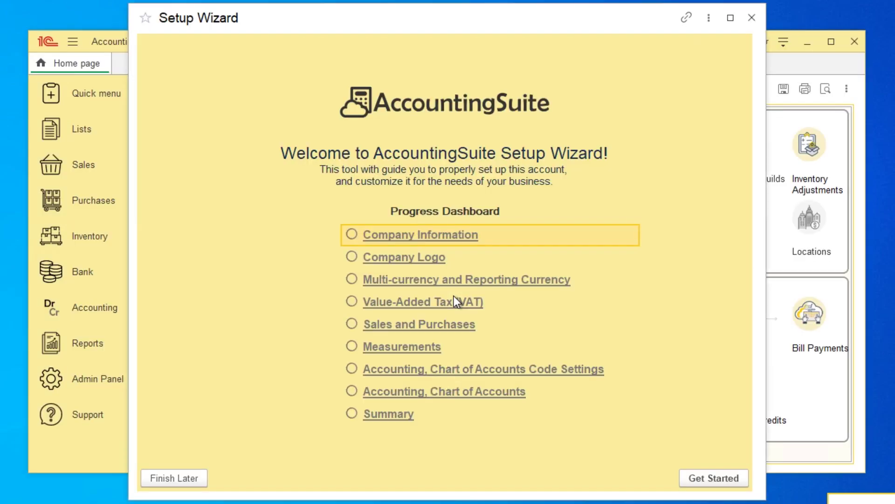
click(734, 476)
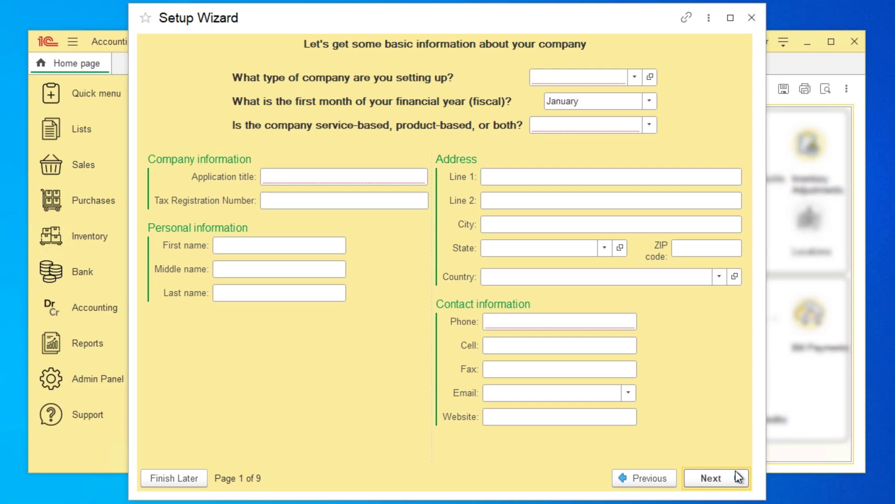
Set company type to Limited Liability Company, fiscal start January, and business type Both
click(635, 76)
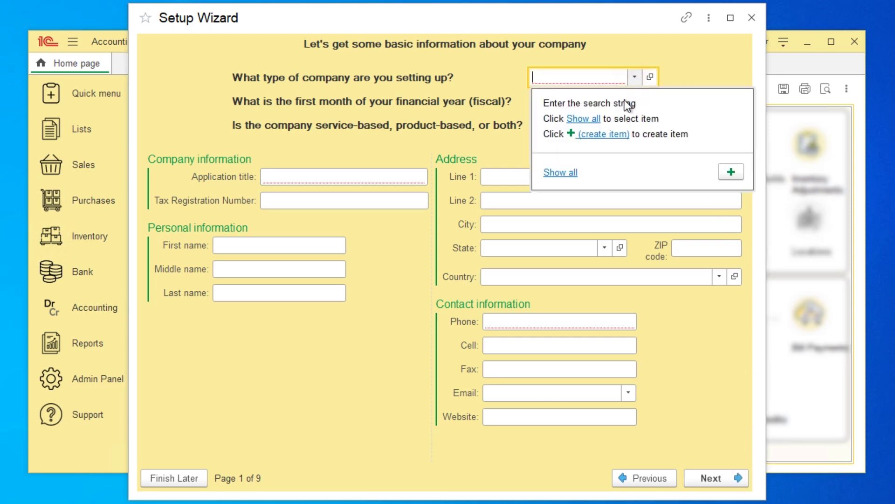
click(573, 173)
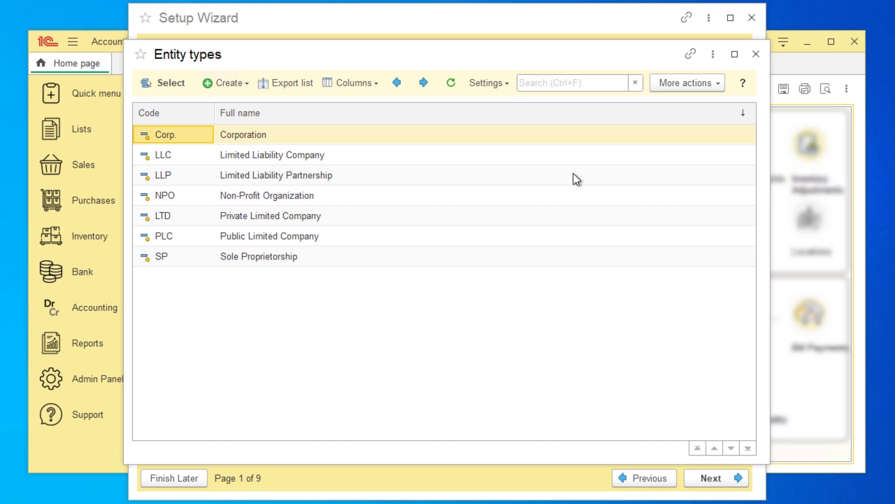
double_click(299, 159)
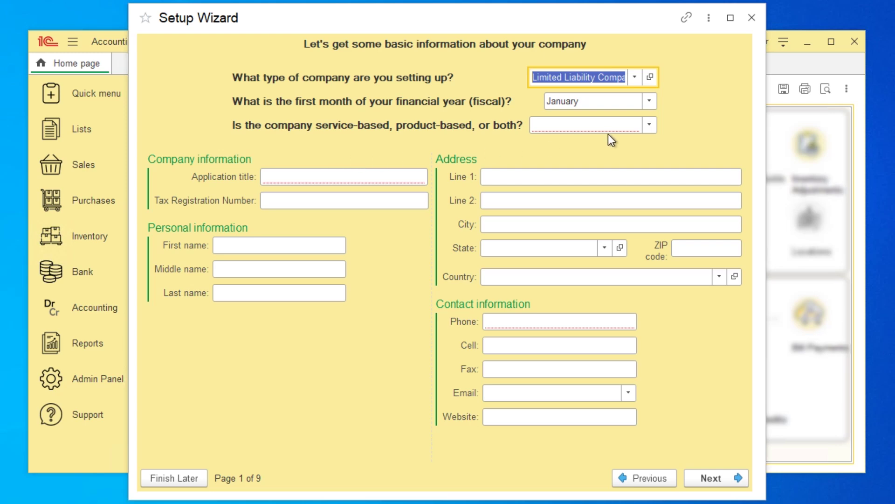
click(650, 101)
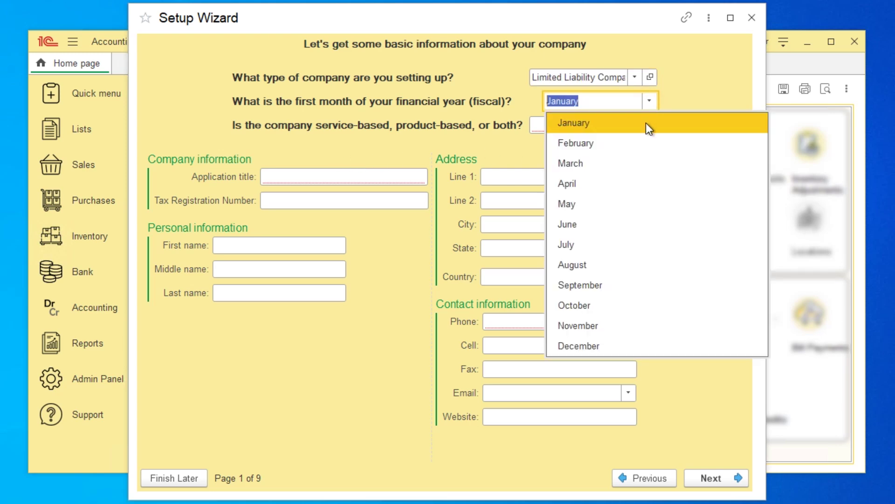
click(646, 124)
click(649, 126)
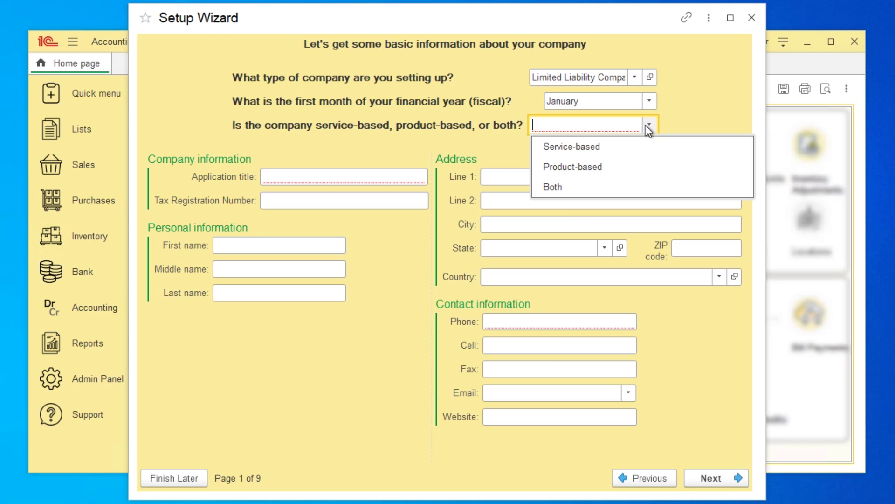
click(639, 189)
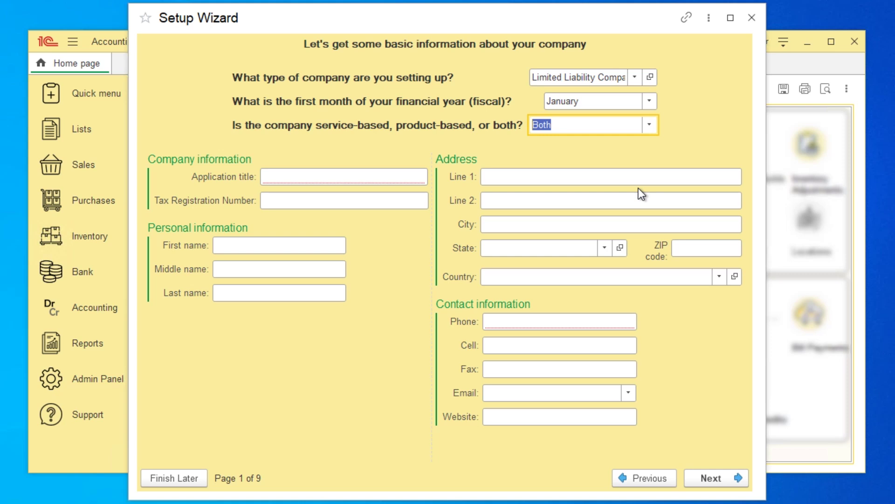
Enter 'My company' as the application title and fill in the tax registration number
click(415, 175)
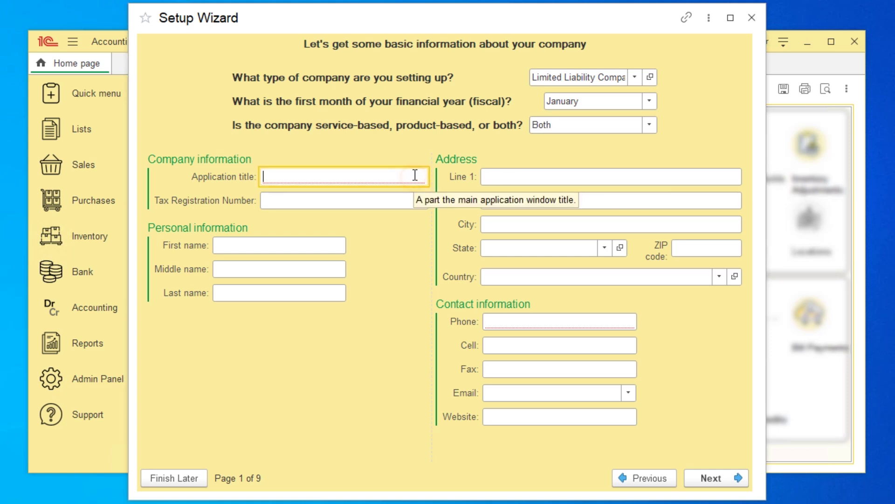
text(My company)
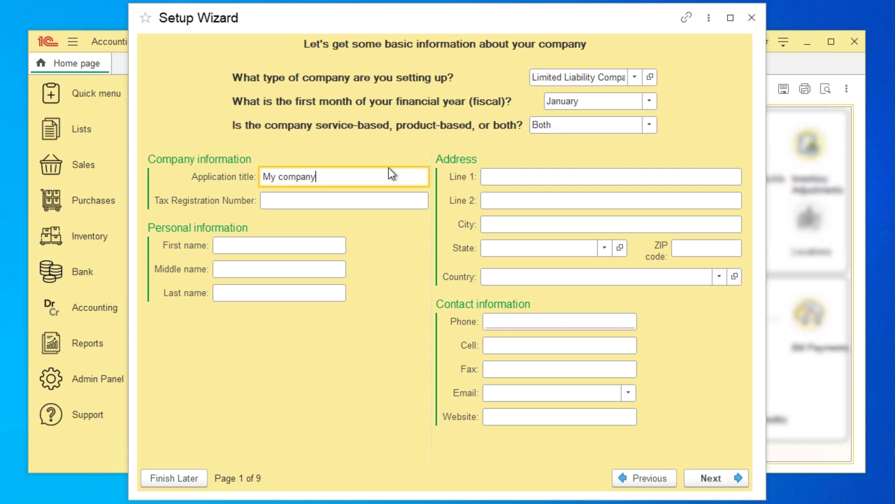
click(389, 200)
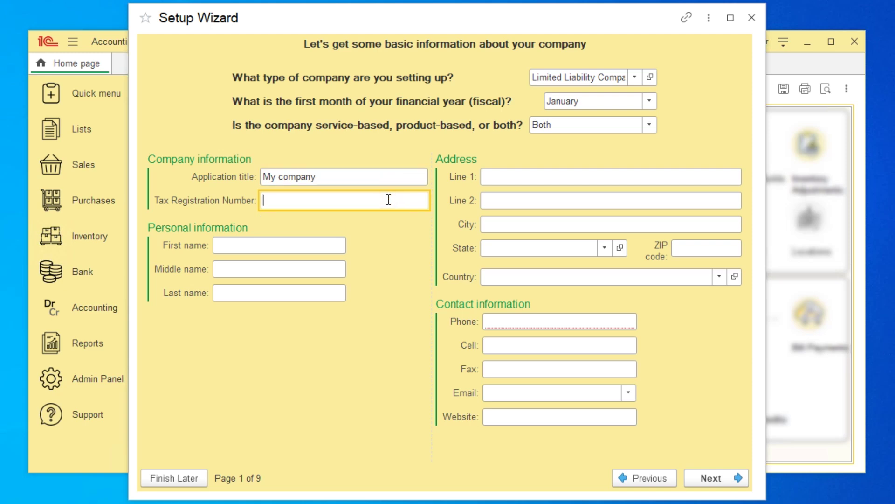
Enter the owner's first and last name, the street address, city, ZIP code and country
click(275, 243)
key(Tab)
key(Tab)
key(Tab)
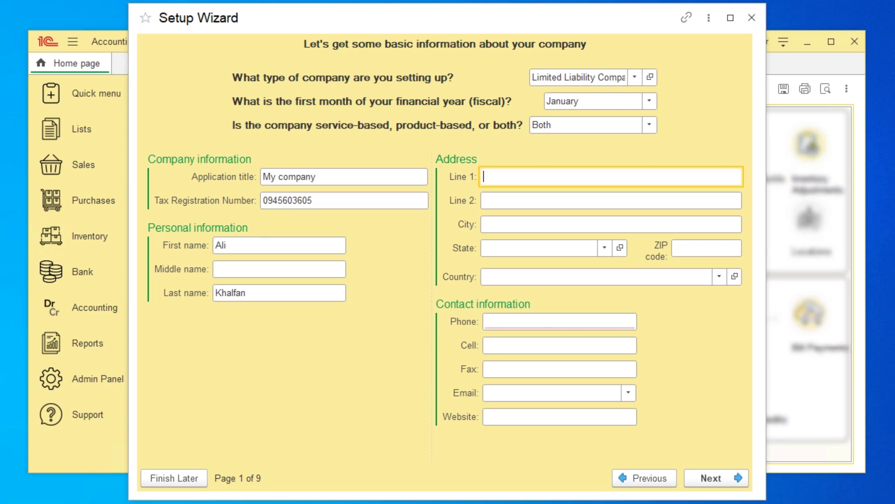
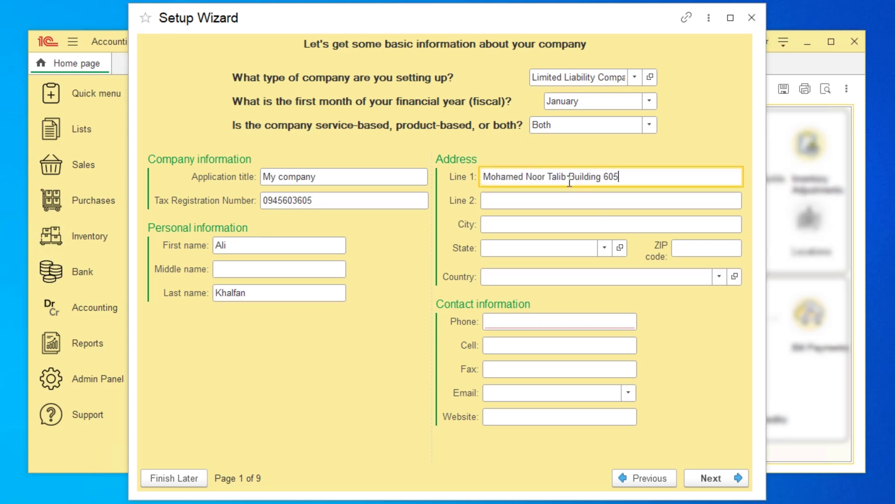
key(Tab)
key(Tab)
text(Abu Dhabi)
key(Tab)
key(Tab)
text(44698)
key(Tab)
text(UAE)
Fill in the company phone number and website, then continue to the logo page
click(548, 321)
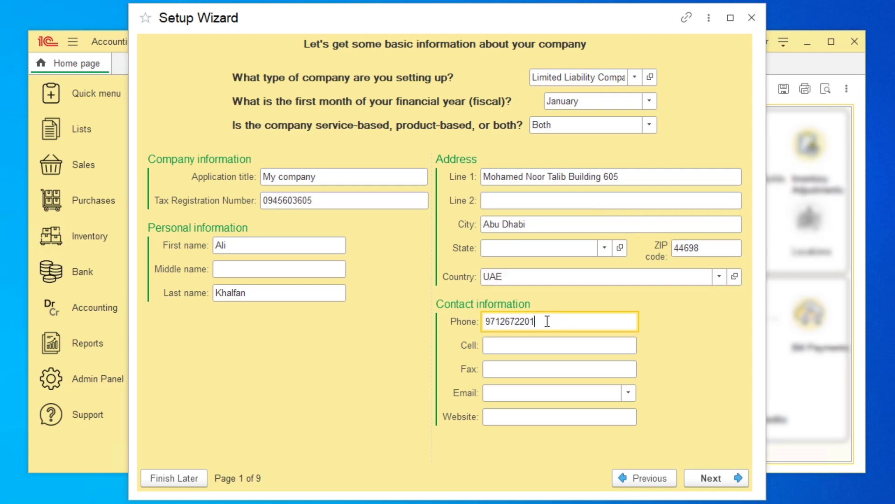
click(518, 419)
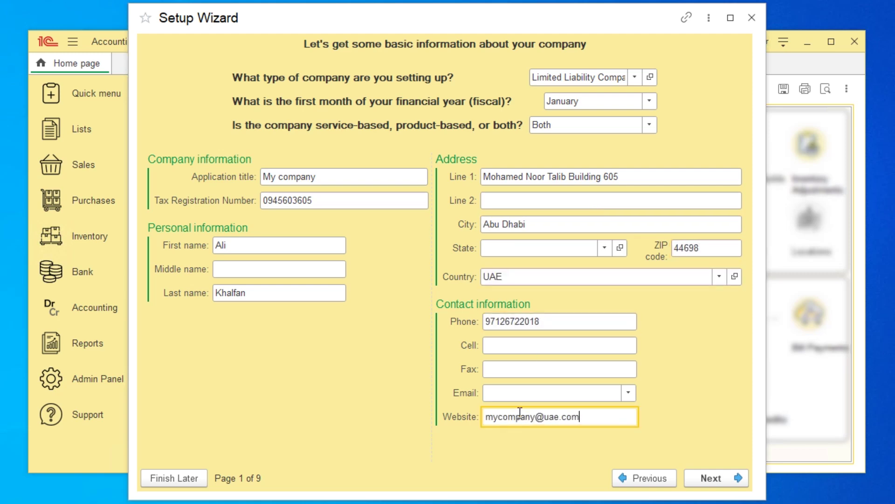
click(721, 479)
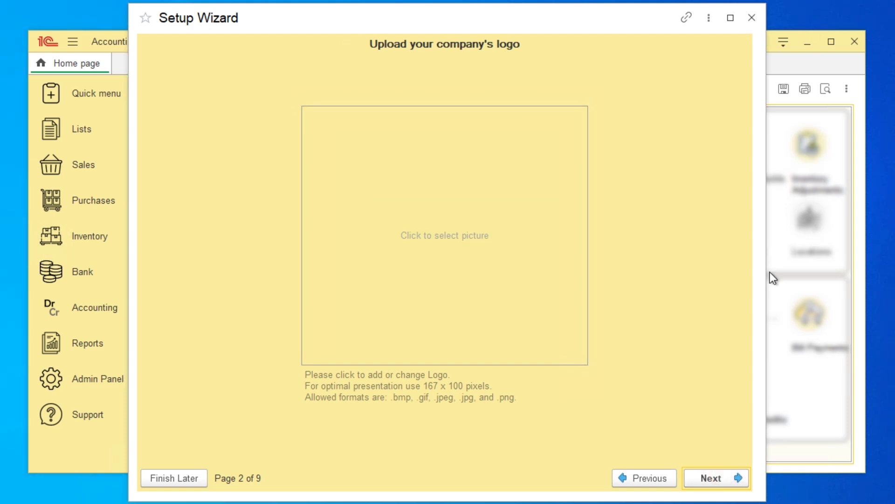
Skip the logo, enable multi-currency with AED as reporting currency, and switch VAT on
click(712, 481)
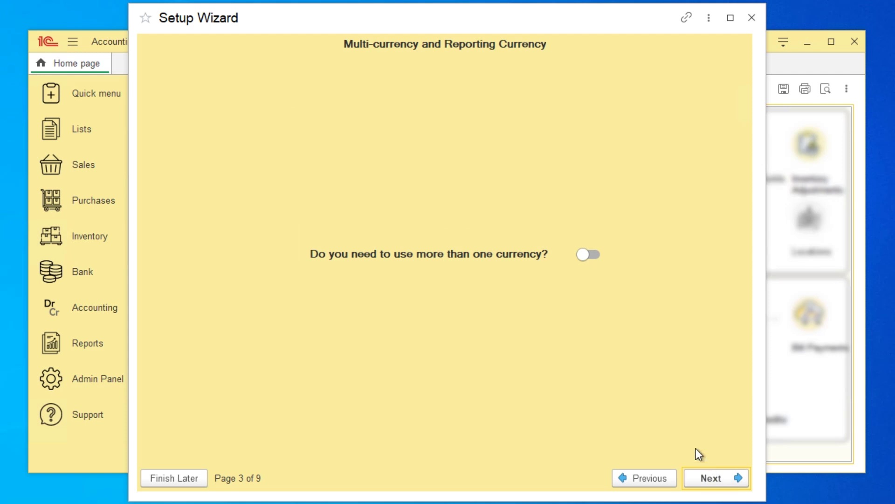
click(590, 256)
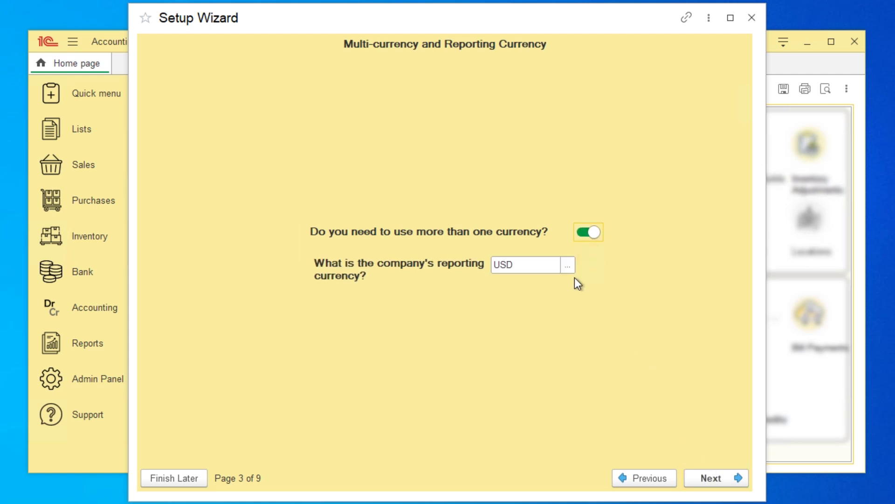
click(571, 270)
click(625, 173)
text(aed)
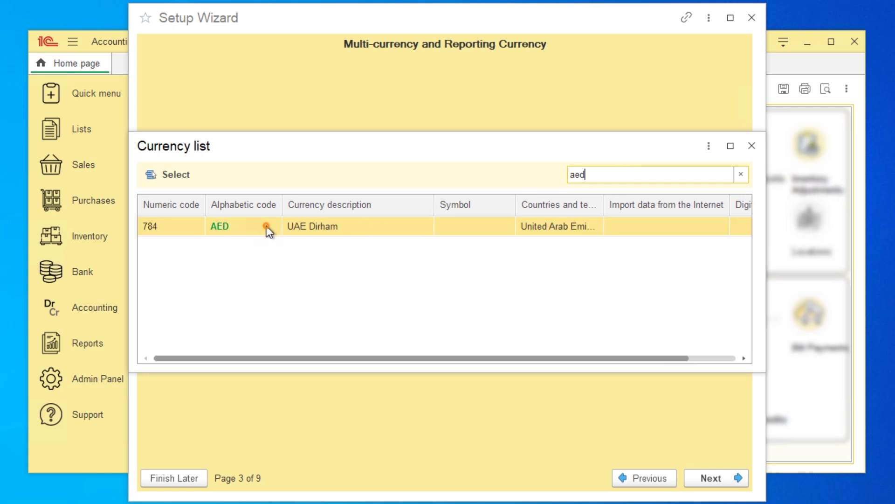
double_click(267, 226)
click(702, 477)
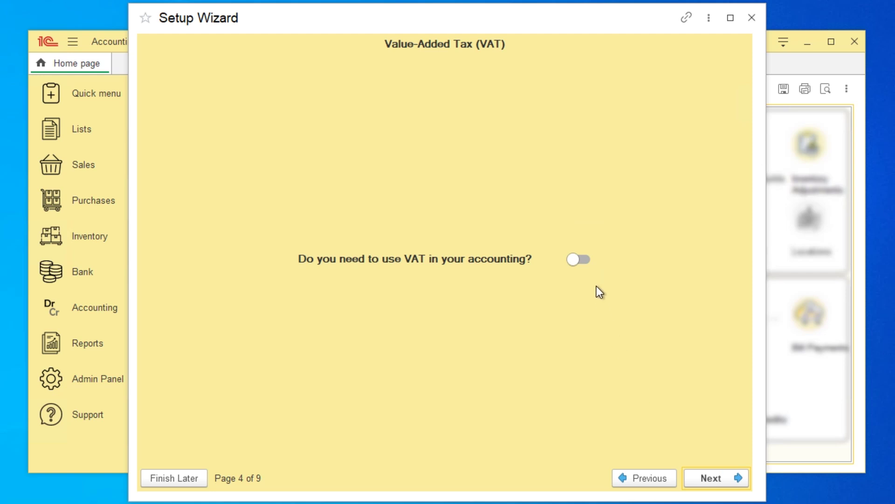
click(586, 260)
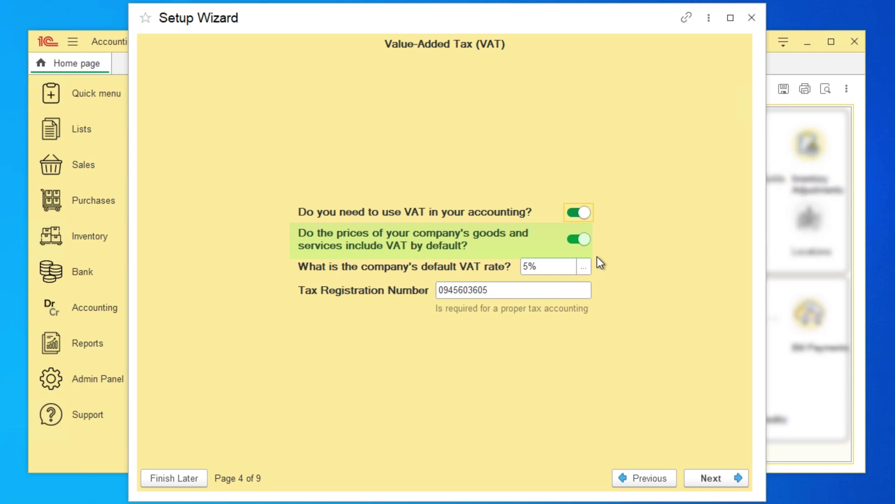
Create a VAT rate named 10% with rate 10 and make it the default VAT rate
click(583, 266)
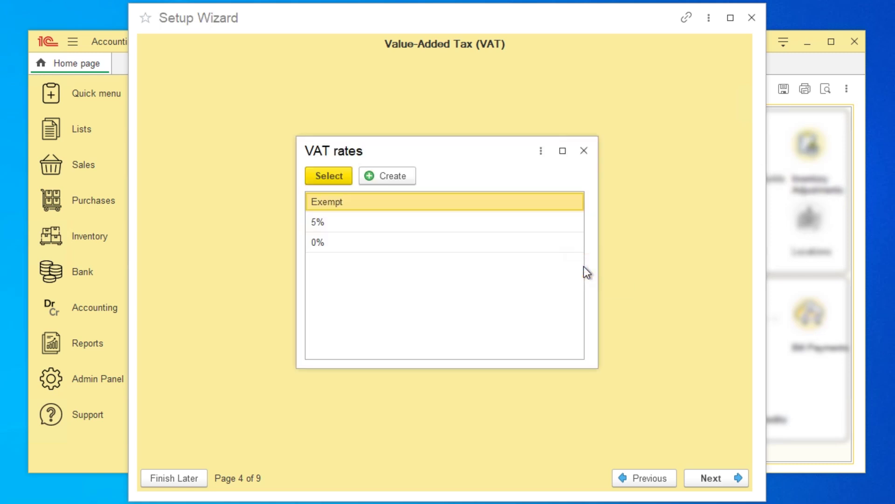
click(394, 177)
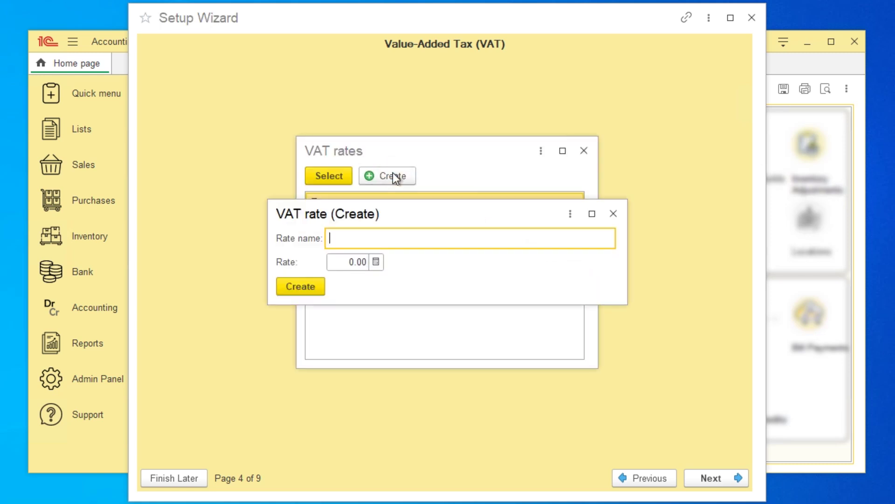
text(10%)
key(Tab)
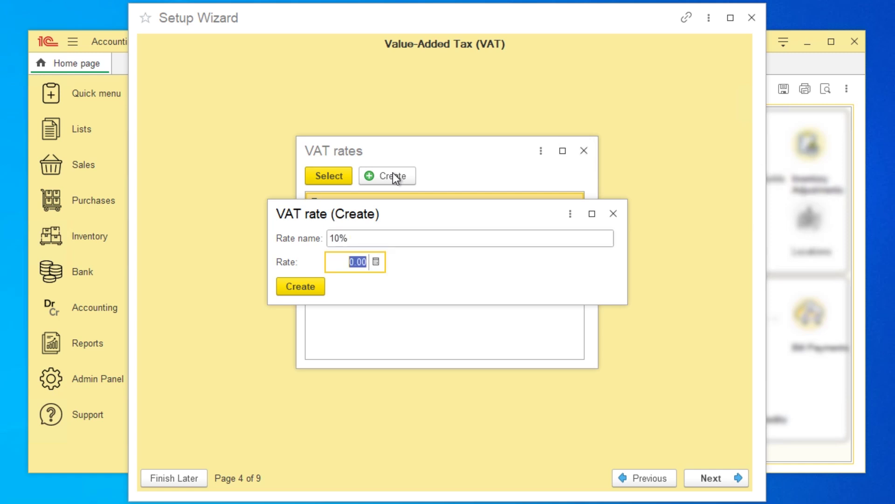
text(10)
click(318, 284)
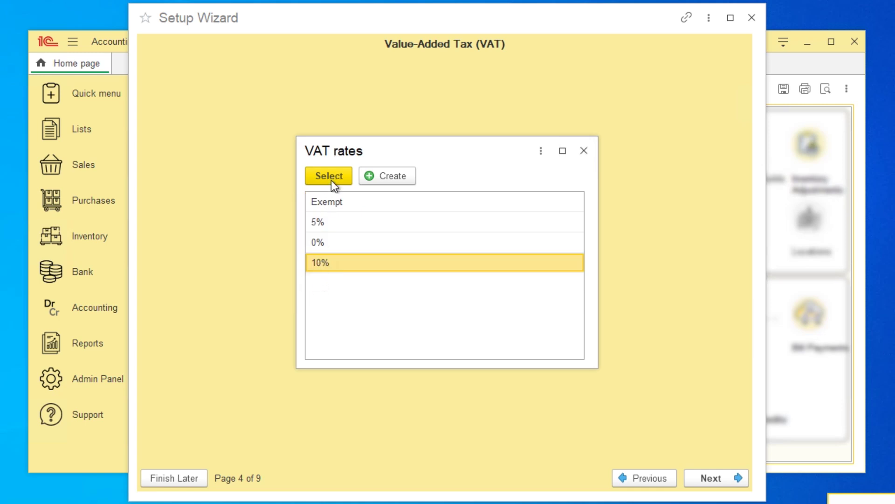
click(329, 177)
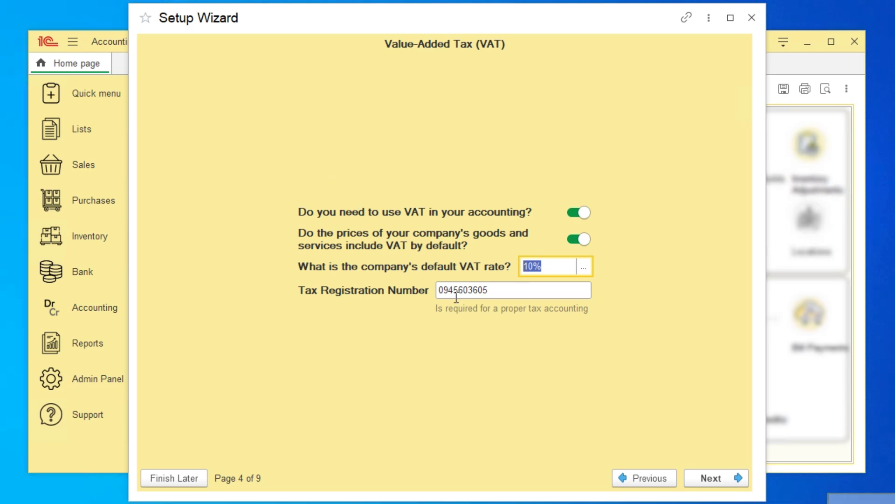
click(713, 478)
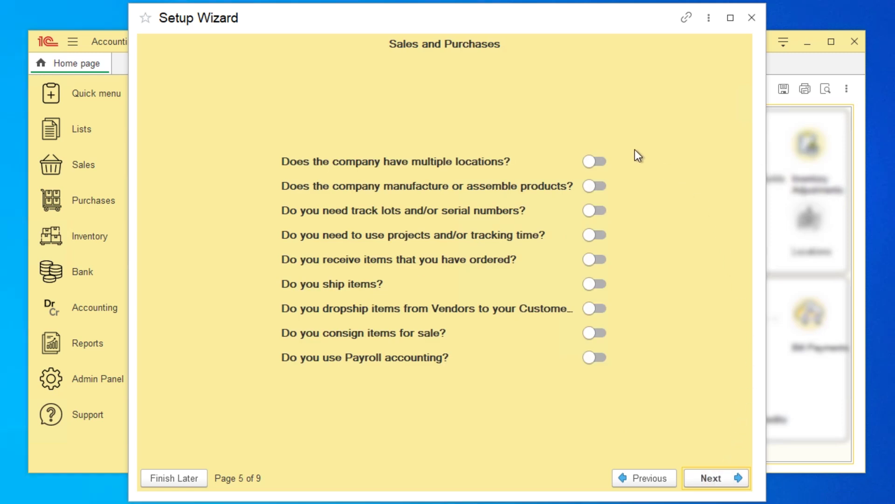
Turn on multiple locations, manufacturing, lots and serial numbers, and projects and time tracking
click(600, 161)
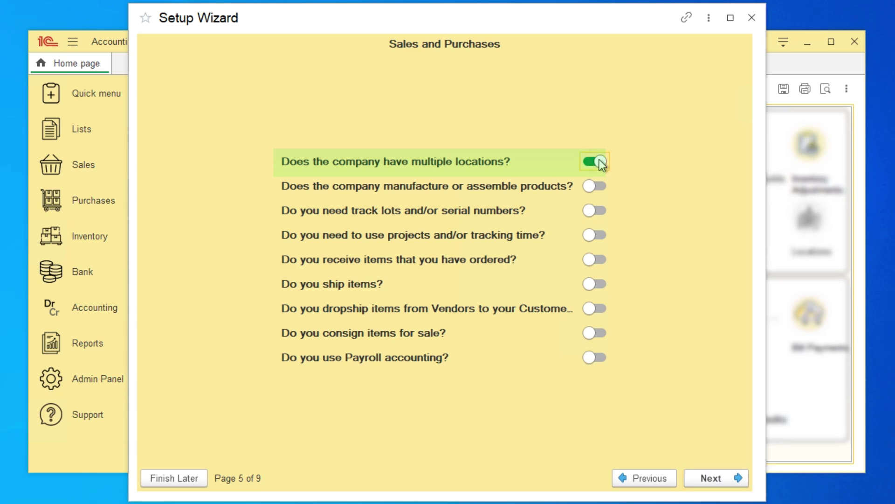
click(598, 187)
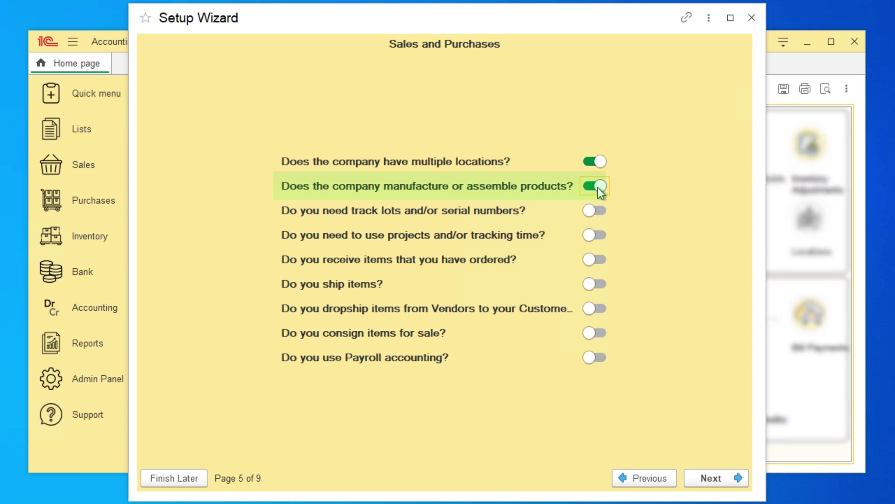
key(Tab)
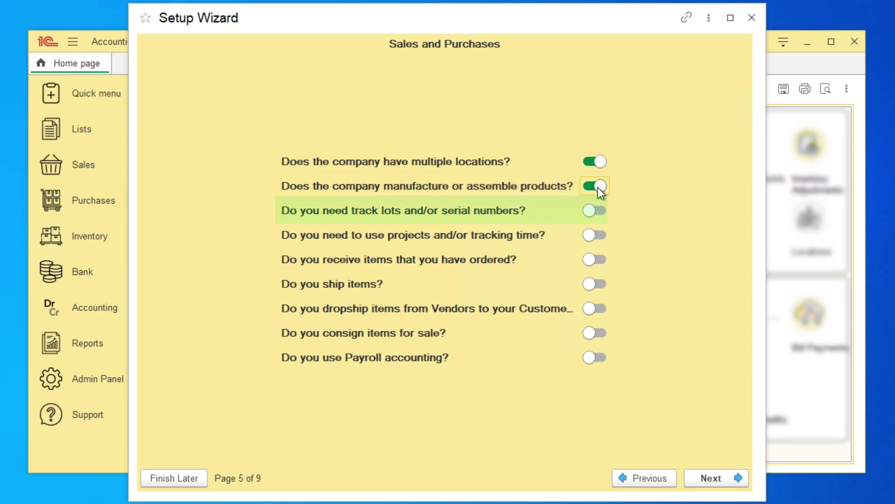
click(600, 212)
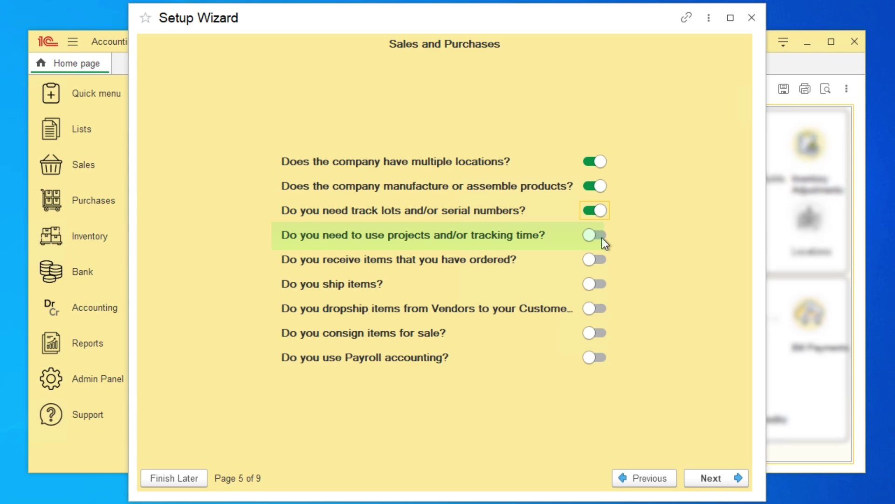
click(601, 236)
key(Tab)
Turn on receiving, shipping, dropshipping, consignment and Payroll accounting, then continue to Measurements
click(598, 262)
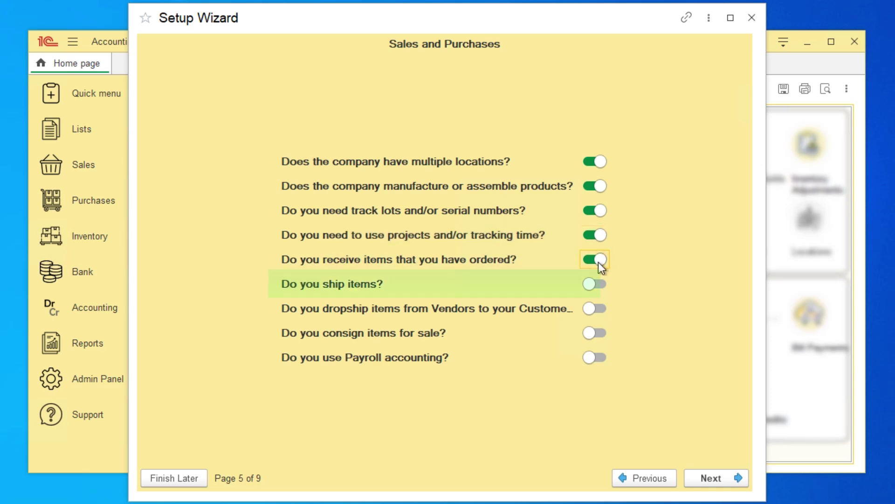
click(598, 286)
click(599, 310)
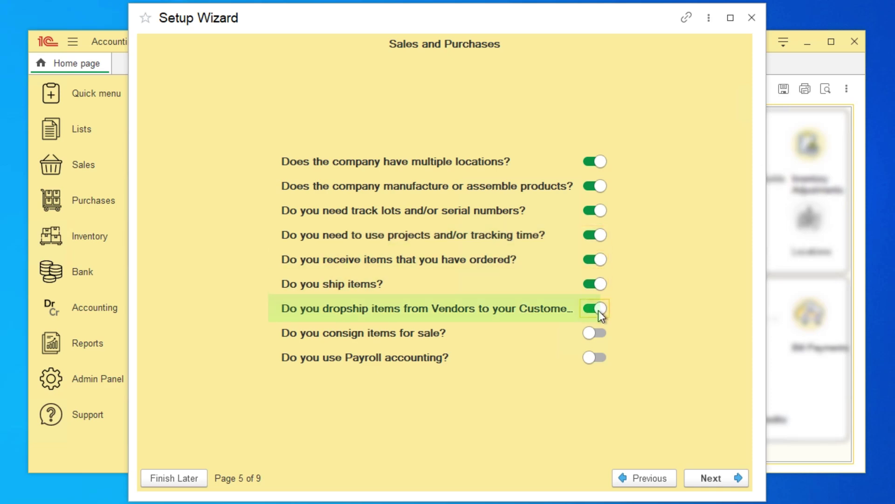
click(599, 334)
click(601, 357)
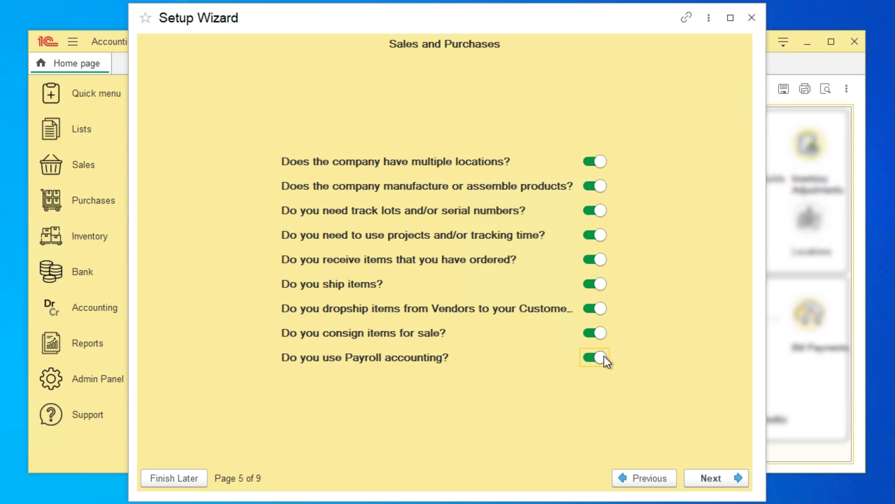
click(731, 478)
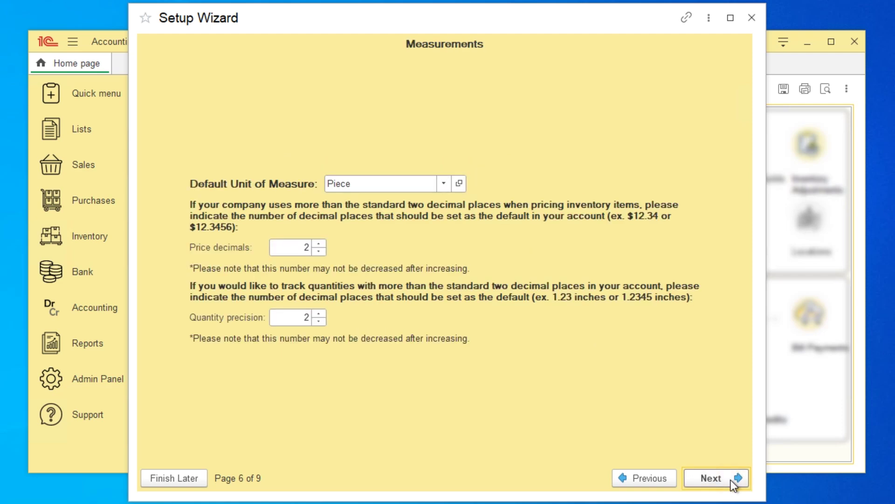
Choose Piece from the UoM Sets list as the default unit of measure and continue
click(444, 185)
click(365, 279)
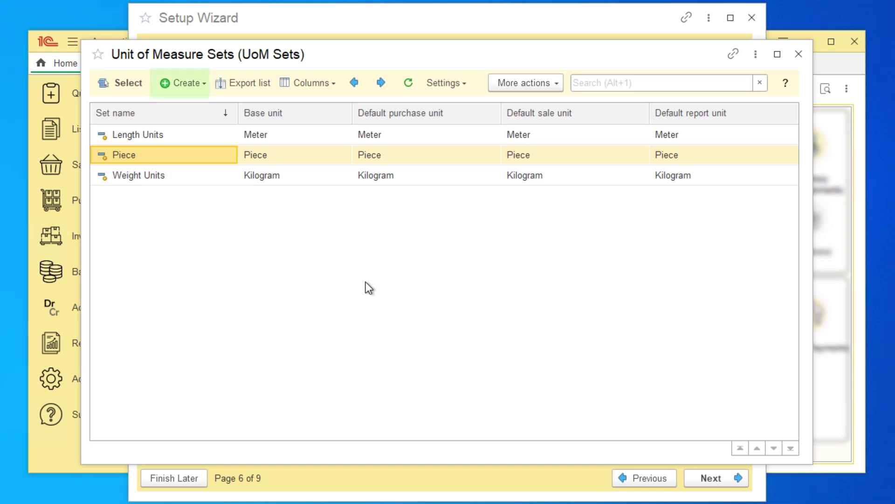
double_click(220, 154)
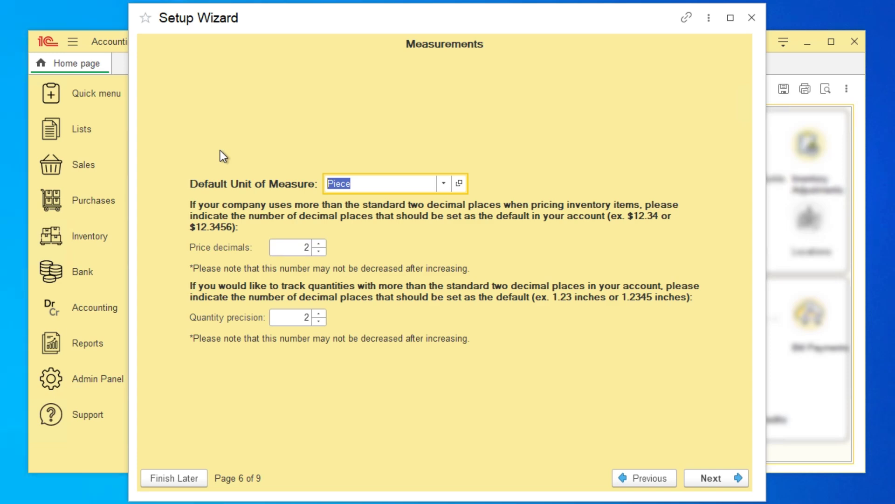
click(713, 480)
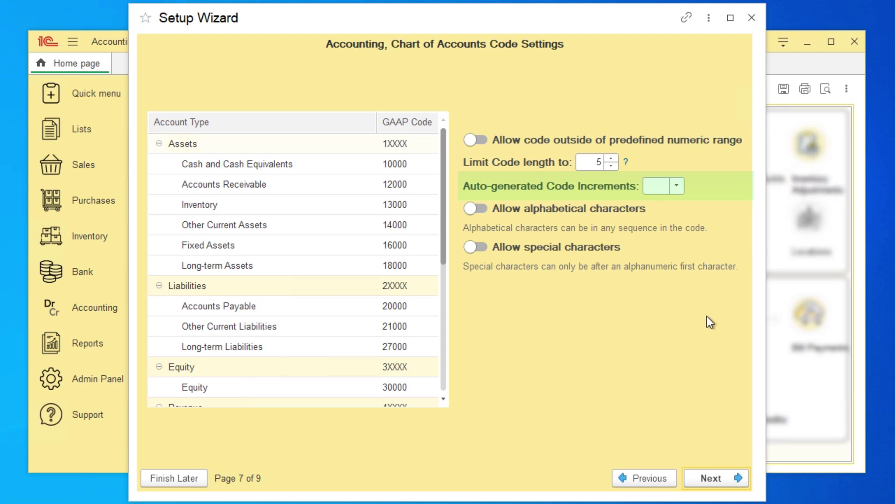
Set auto-generated code increments to 10 and open the recommended default chart of accounts
click(682, 182)
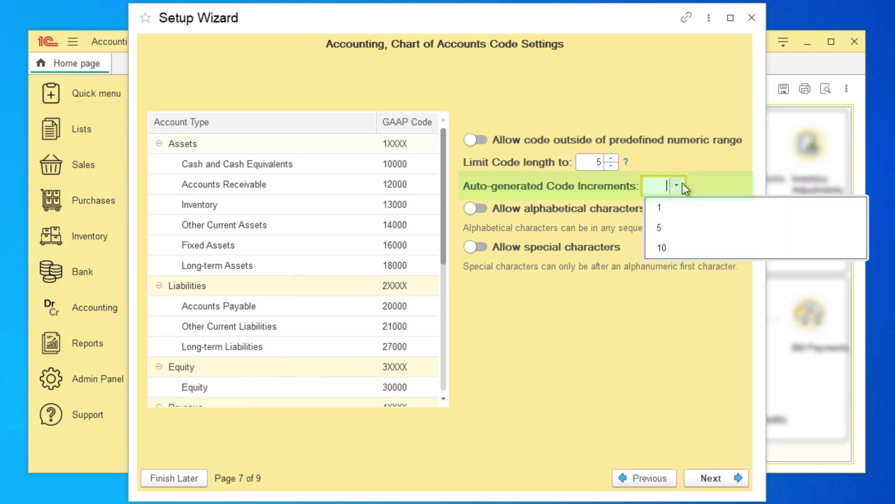
click(675, 249)
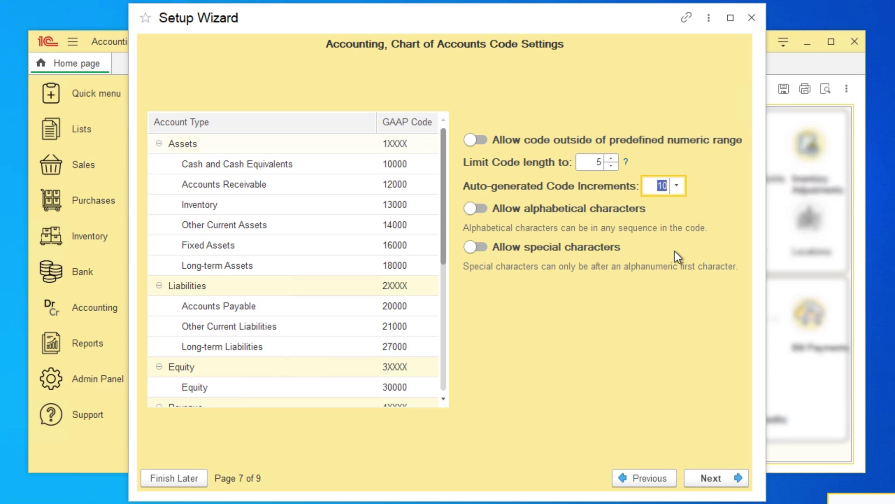
click(721, 478)
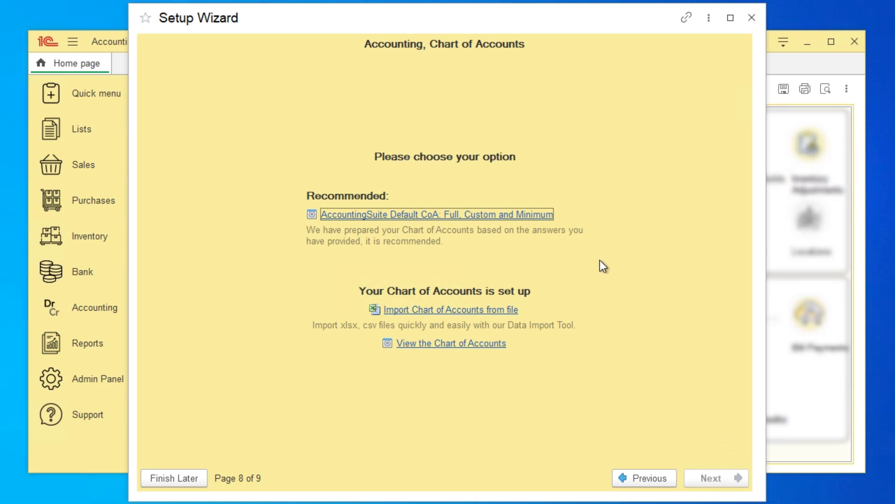
click(526, 217)
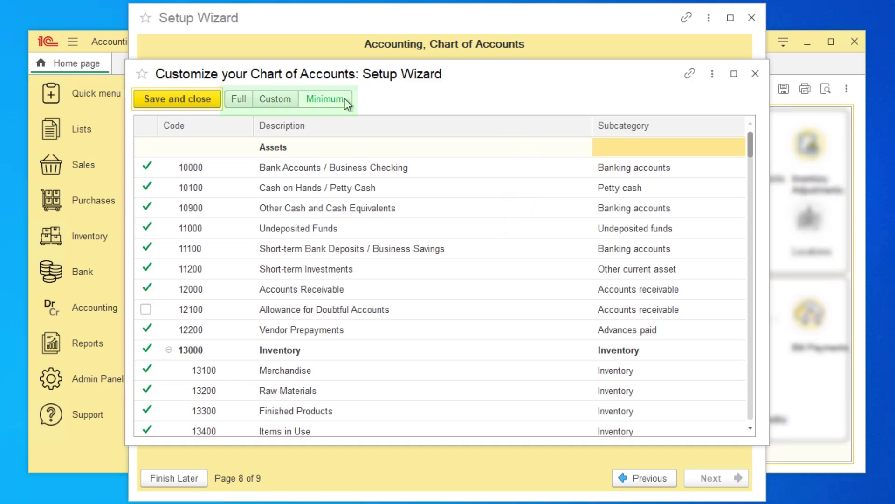
Switch to the Full chart of accounts, preview the import-from-file window, then advance to Summary
mouse_move(345, 99)
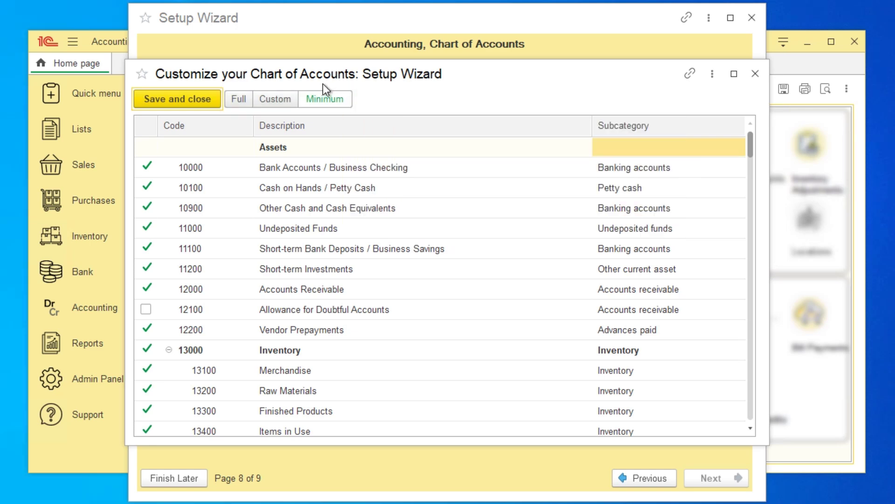
click(240, 100)
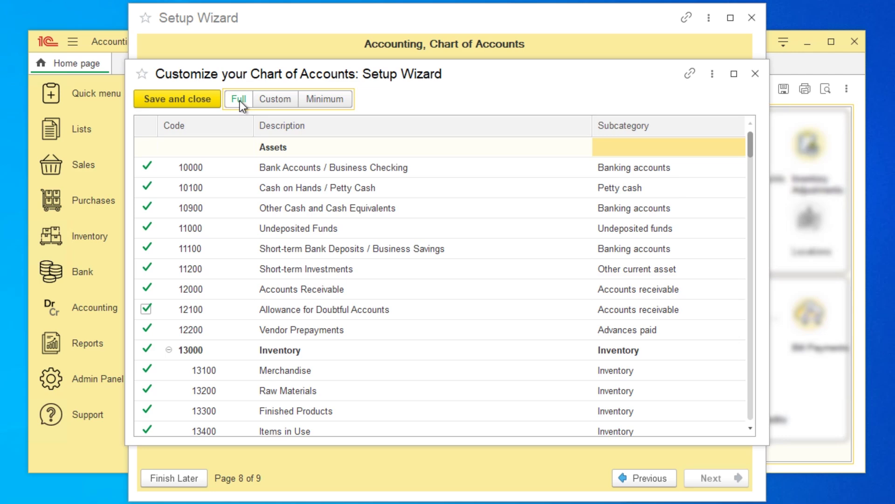
click(159, 103)
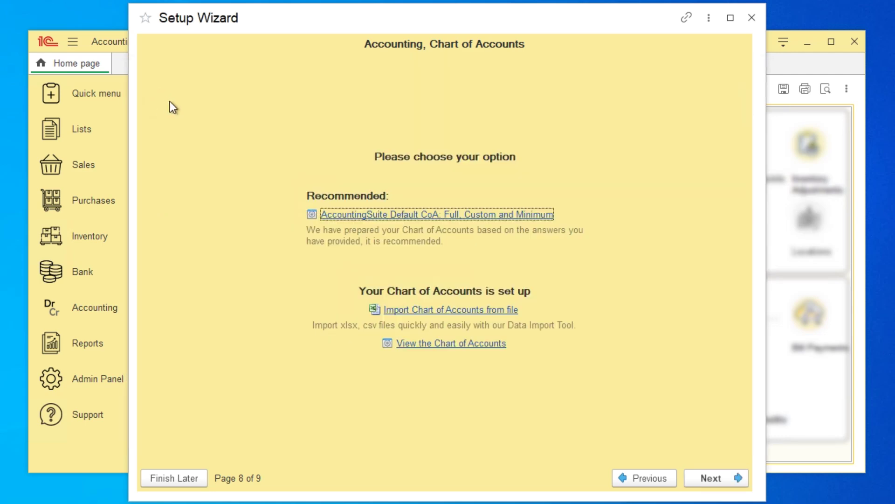
click(438, 311)
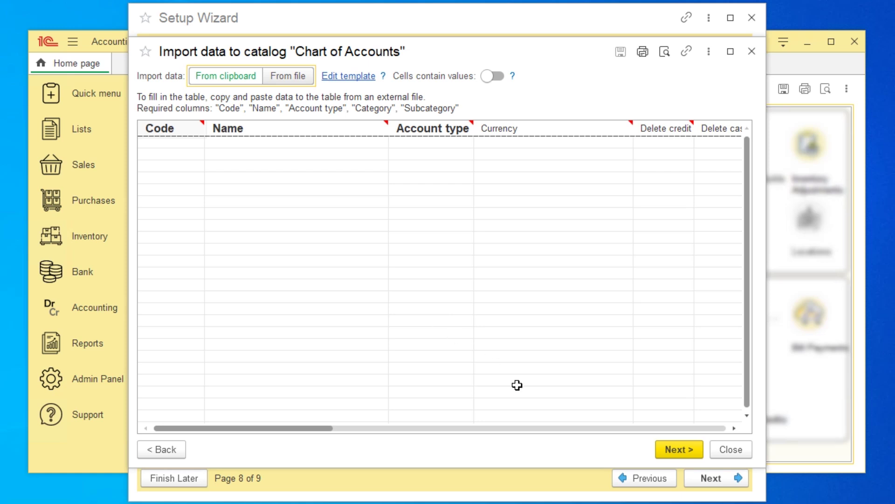
click(734, 449)
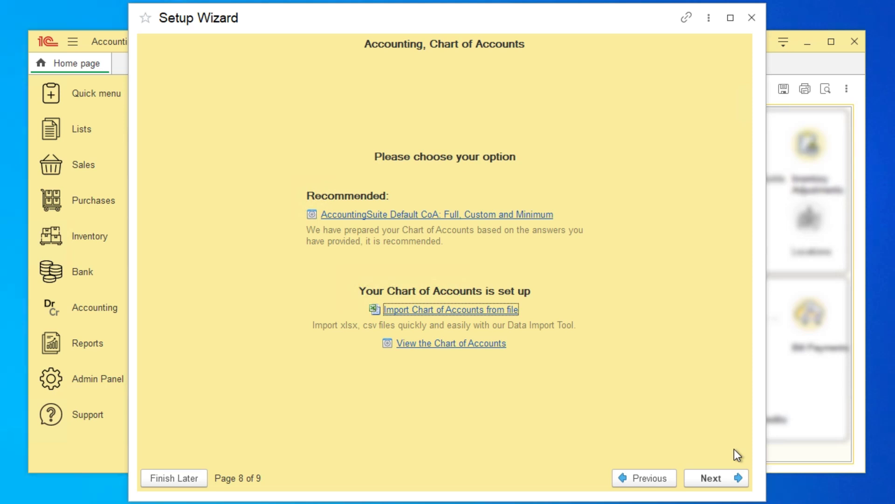
click(723, 478)
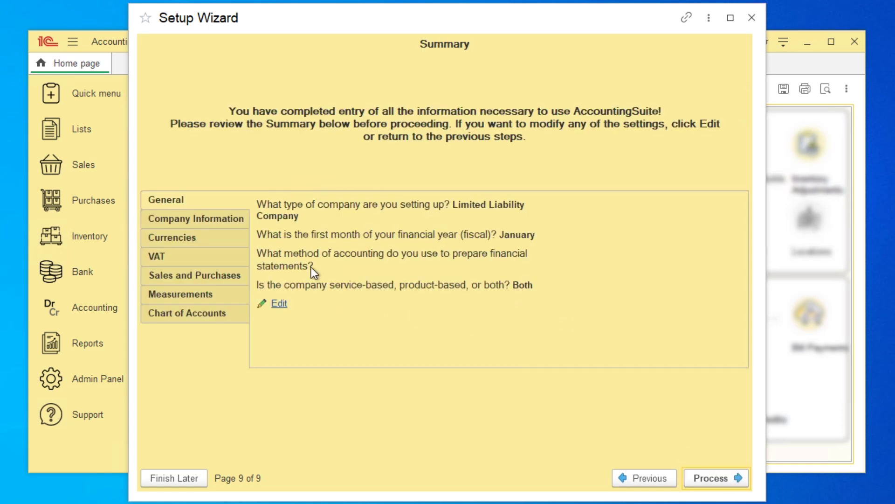
Review the Company, Currencies, VAT, Sales/Purchases, Measurements and Chart of Accounts summaries, then process the wizard
click(226, 222)
click(223, 234)
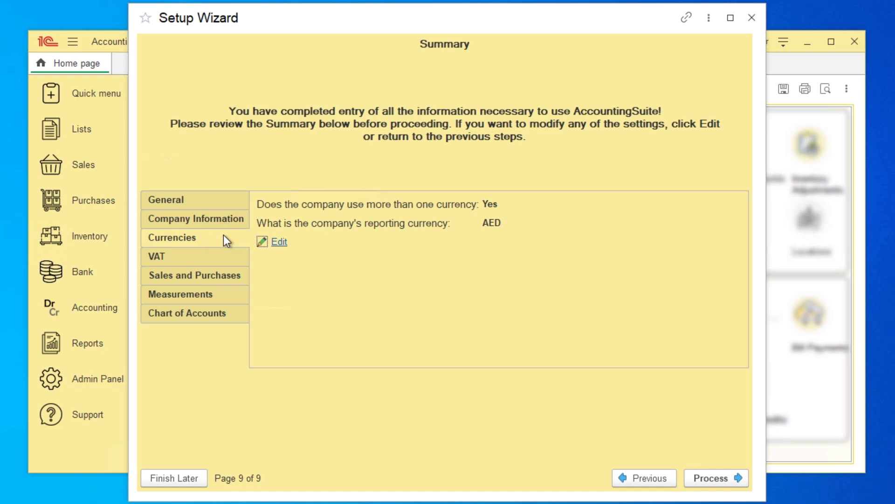
click(225, 251)
click(226, 277)
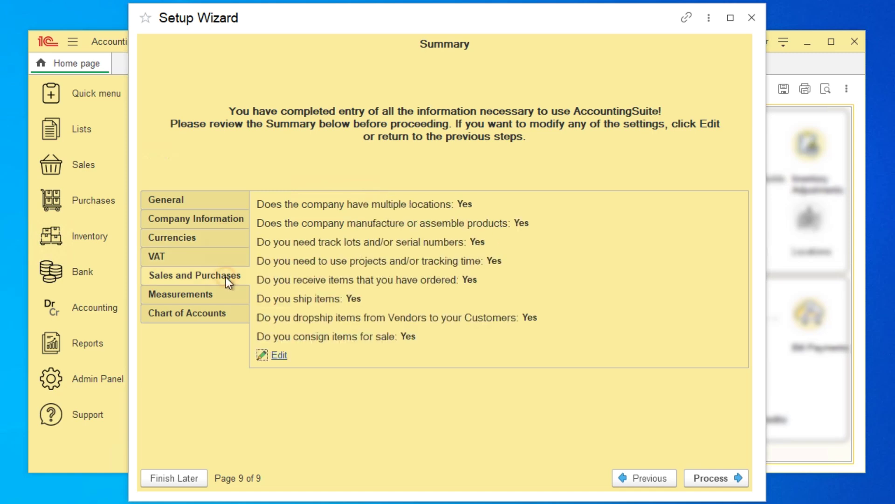
click(225, 290)
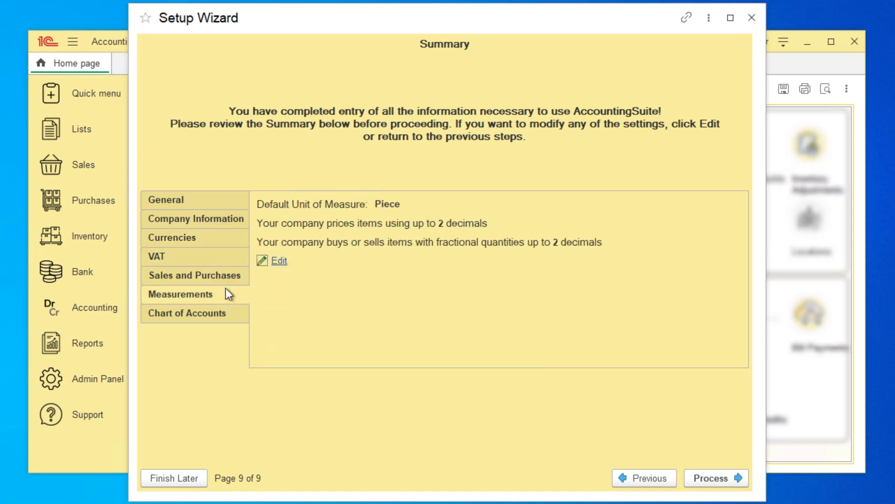
click(231, 317)
click(720, 480)
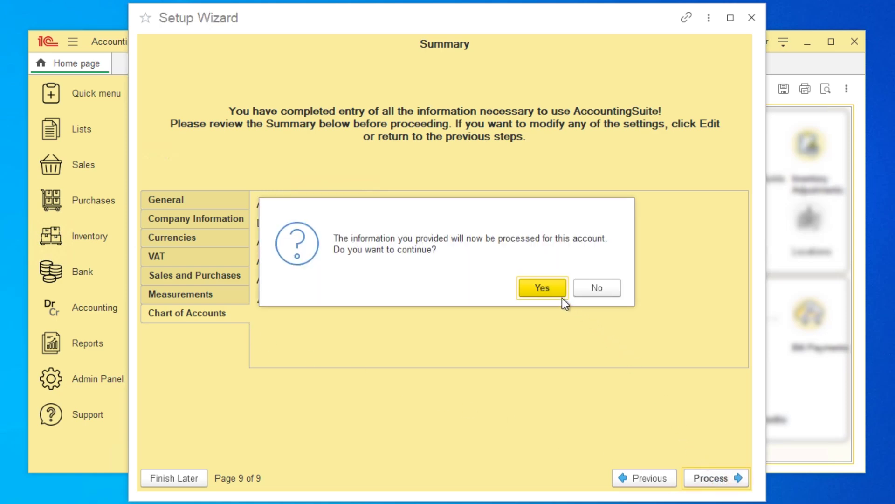
click(558, 292)
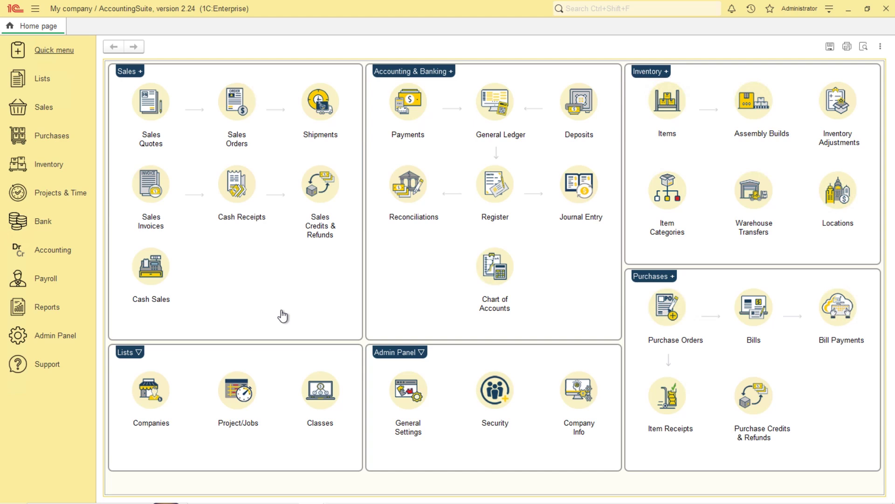
Open Purchase Settings, Sales Settings and Accounting Settings in turn, then the Admin Panel list
click(57, 142)
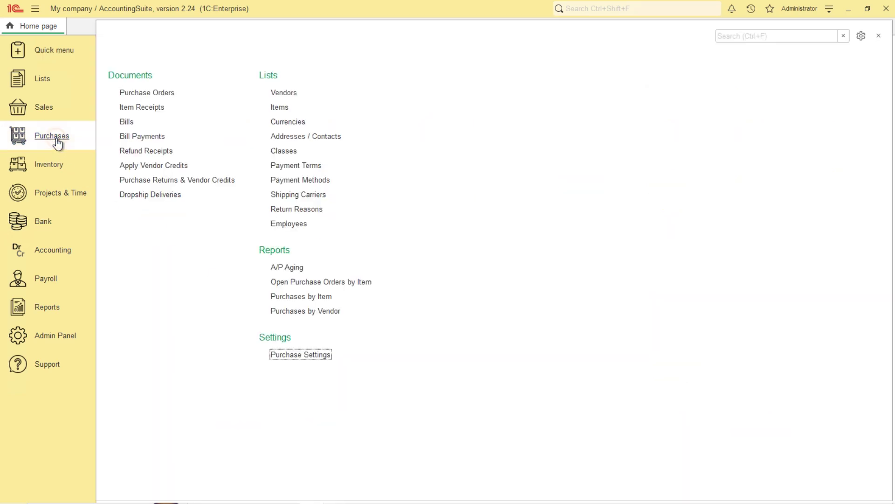
click(320, 356)
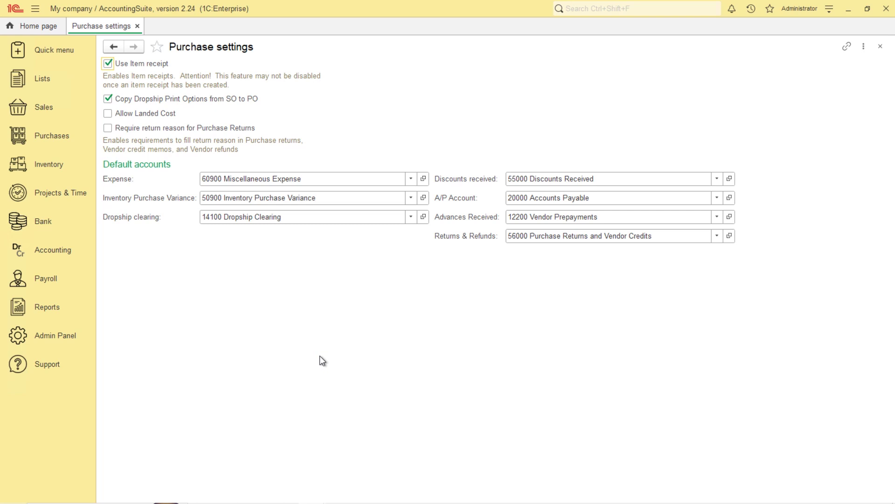
click(44, 114)
click(291, 267)
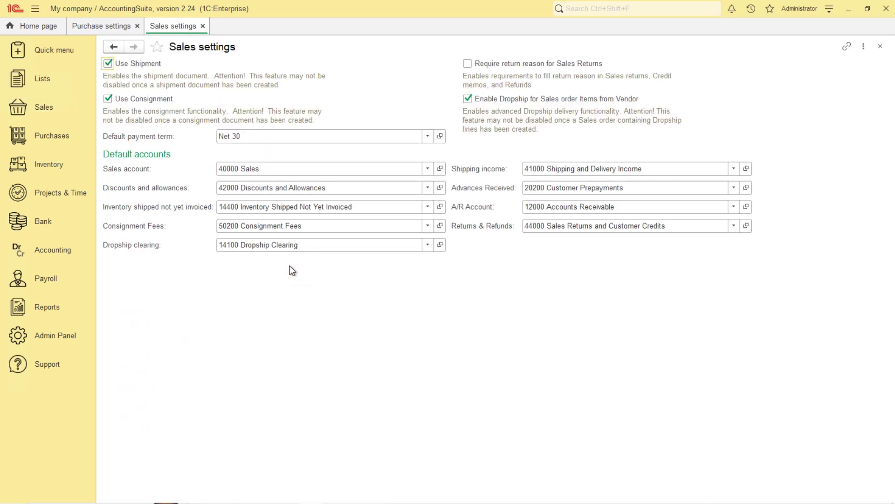
click(62, 254)
click(282, 296)
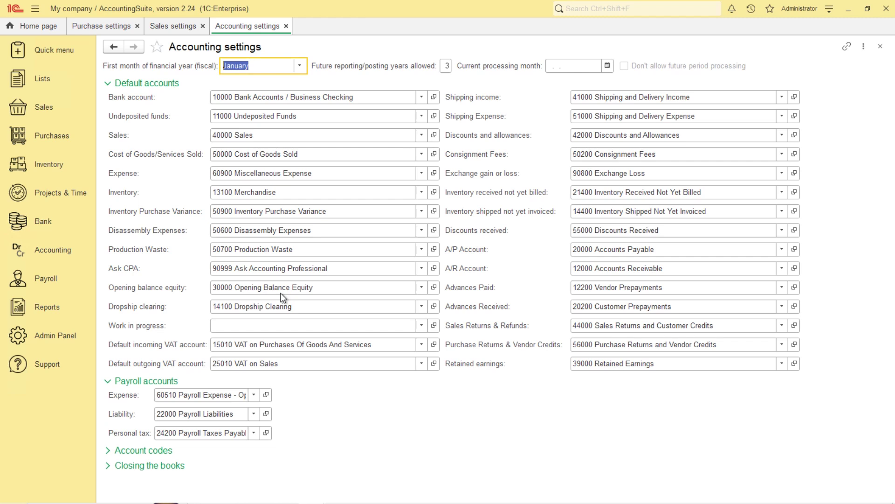
click(65, 334)
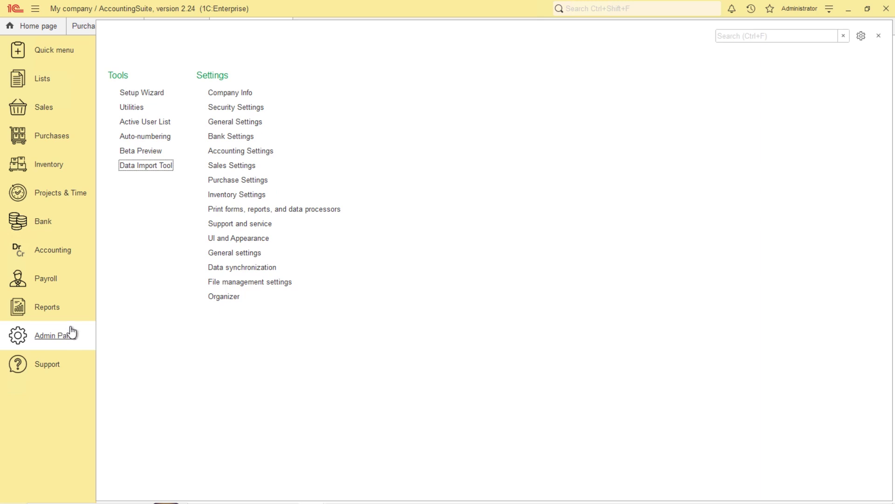
Uncheck Use Consignment, switch to the Light Blue and Orange theme, and open Chart of Accounts
click(253, 166)
click(108, 99)
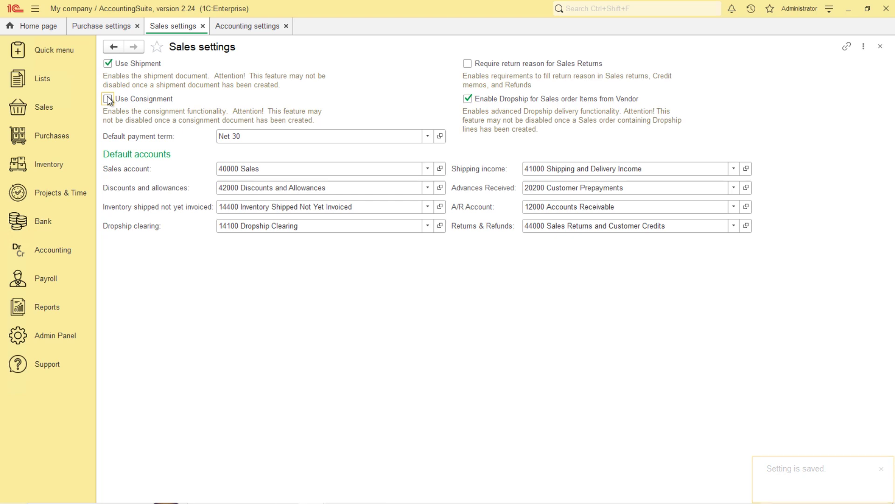
click(66, 335)
click(252, 238)
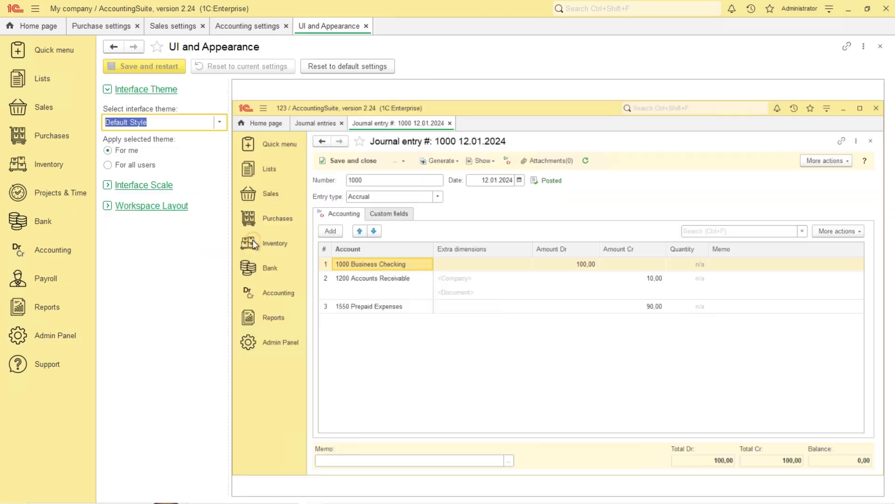
click(220, 122)
click(146, 334)
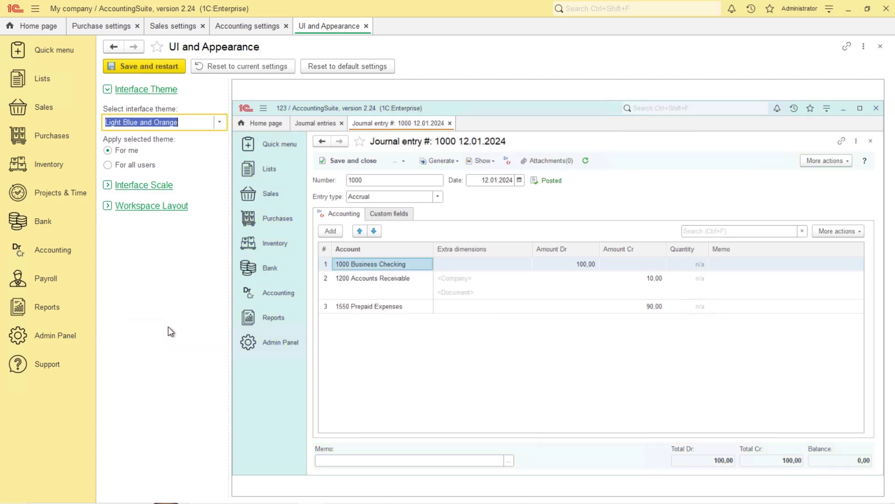
click(43, 80)
click(145, 79)
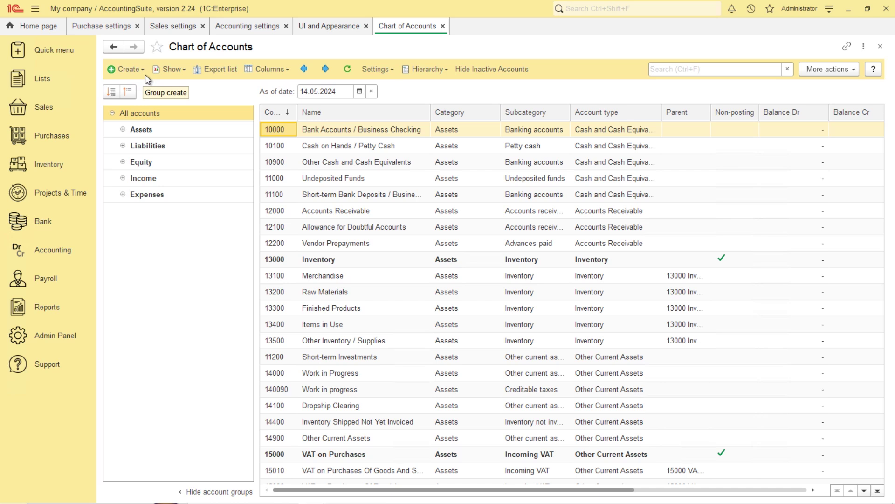
Open the Chart of Accounts Import from file dialog, close it, and go to Accounting
click(830, 69)
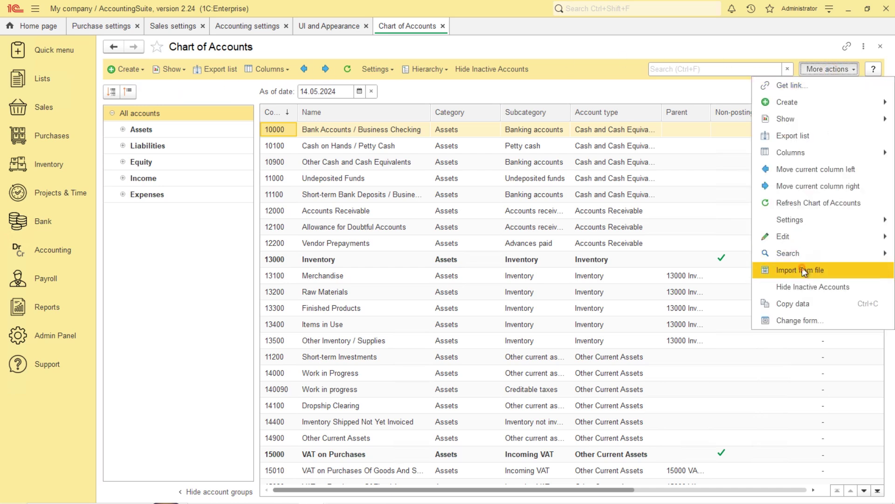
click(802, 269)
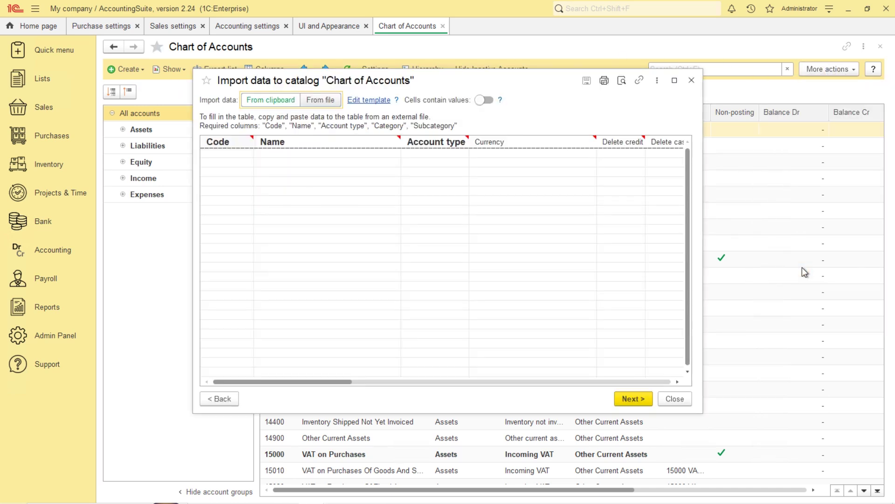
click(692, 80)
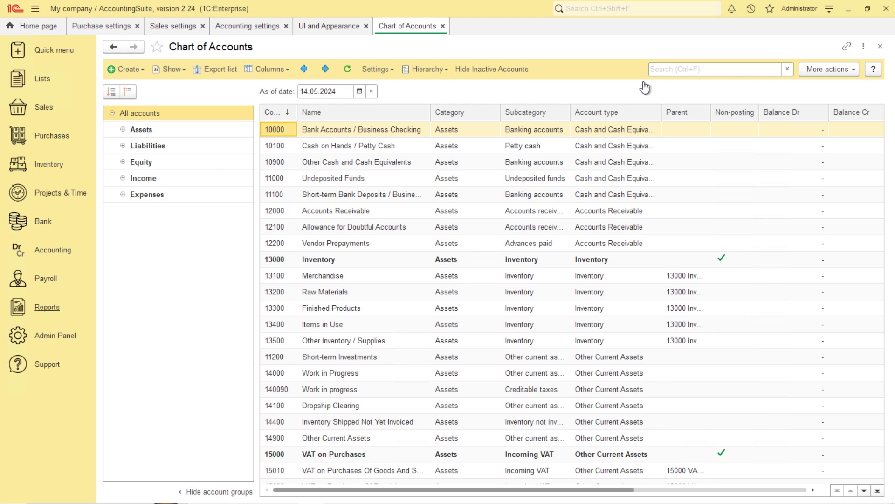
click(44, 259)
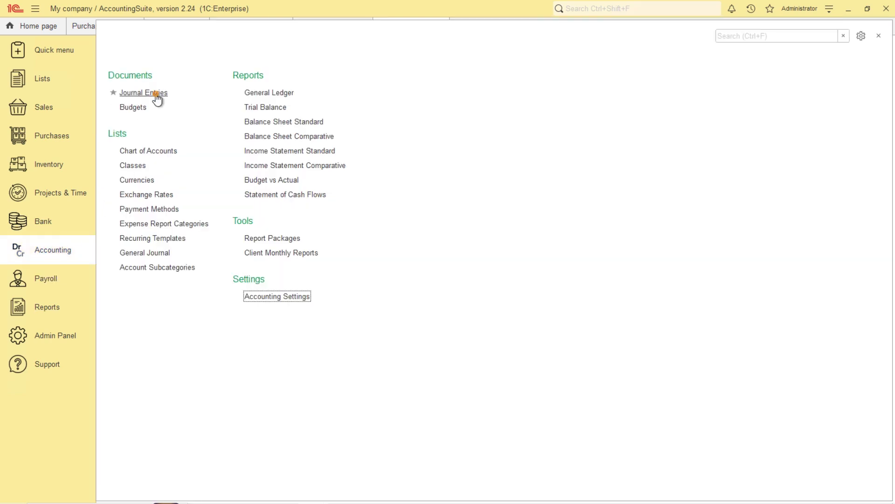
Create a new journal entry from the Journal Entries list
click(140, 93)
click(126, 69)
click(131, 85)
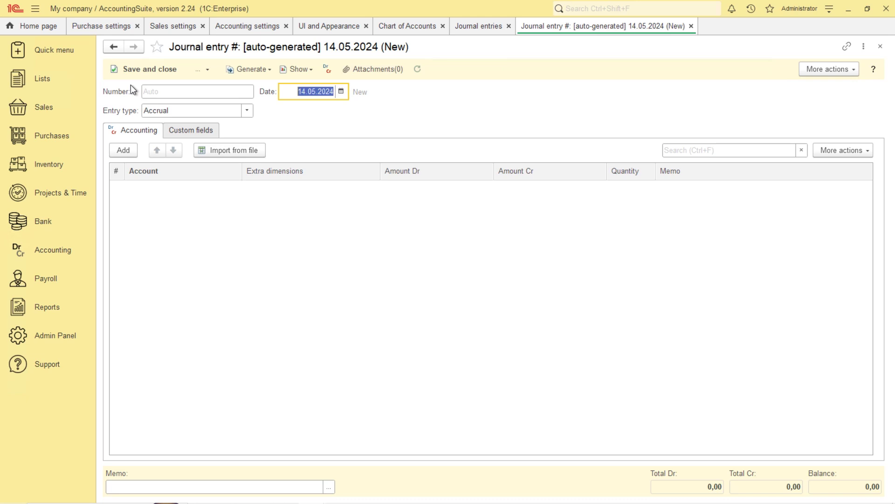
Open and close the line-item import dialog, then launch the Admin Panel's Data Import Tool
click(227, 149)
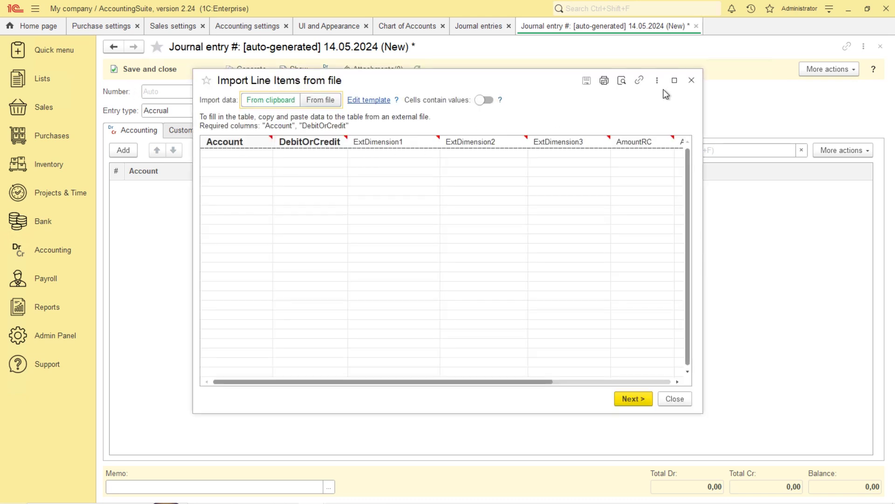
click(693, 81)
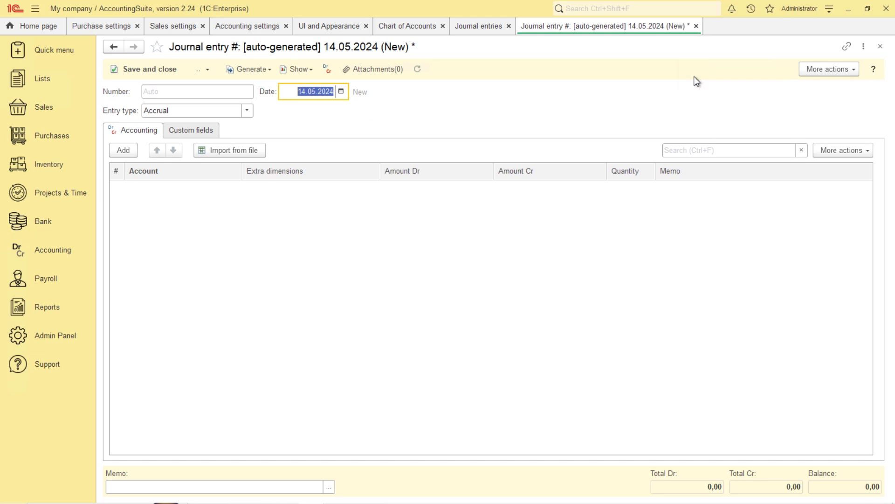
click(55, 335)
click(150, 164)
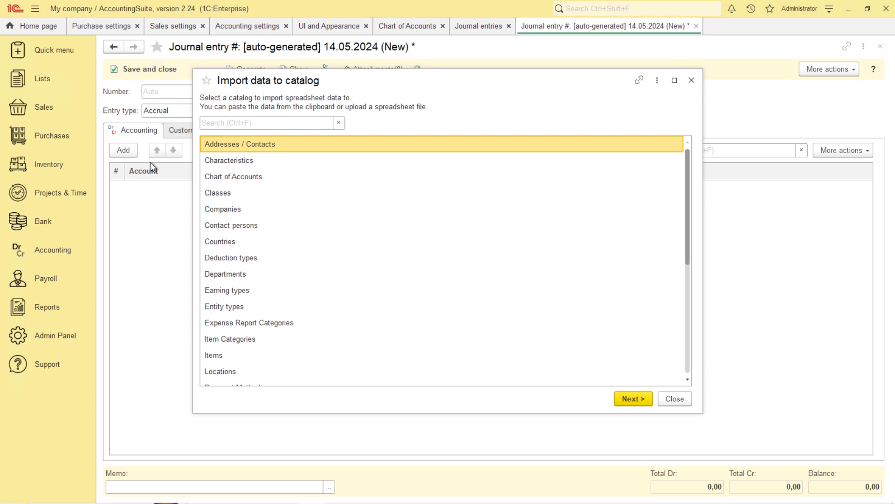